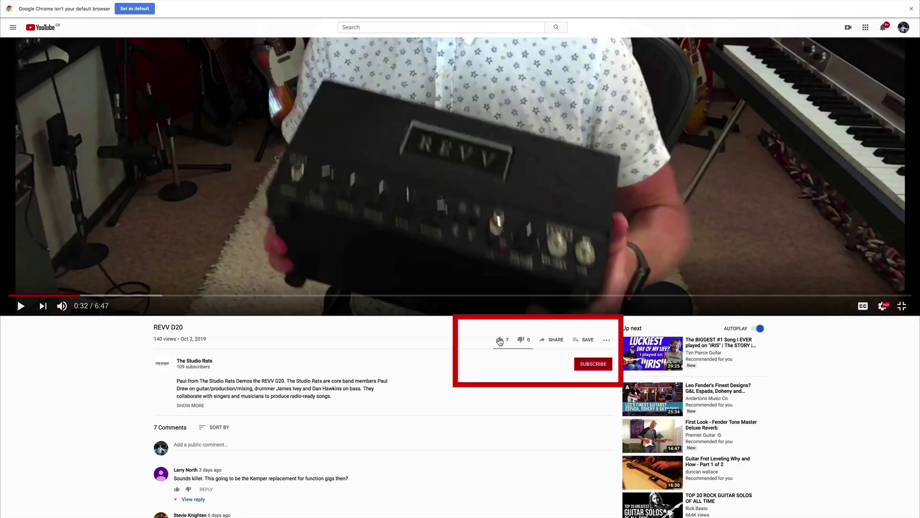
- Like the REVV D20 video, subscribe to its channel and turn on All notifications
{"action": "left_click", "coordinate": [500, 340]}
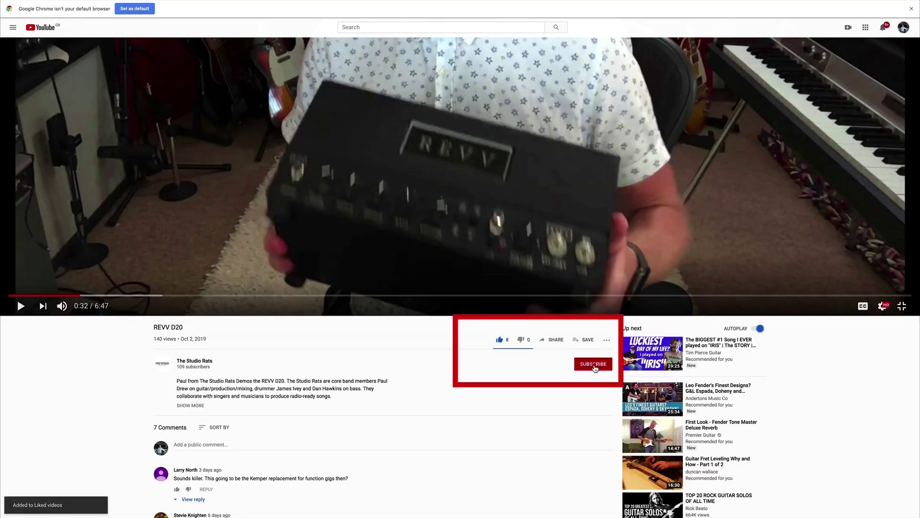
{"action": "left_click", "coordinate": [593, 364]}
{"action": "left_click", "coordinate": [607, 365]}
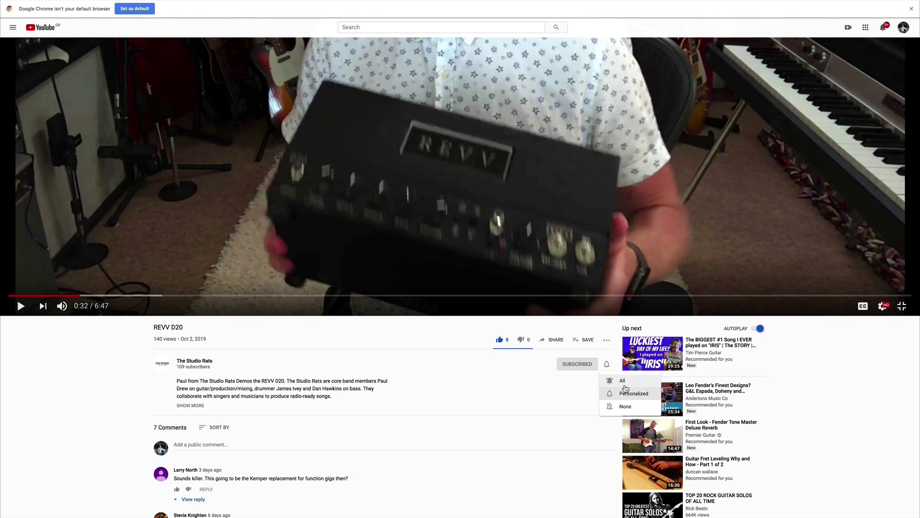
{"action": "left_click", "coordinate": [625, 384]}
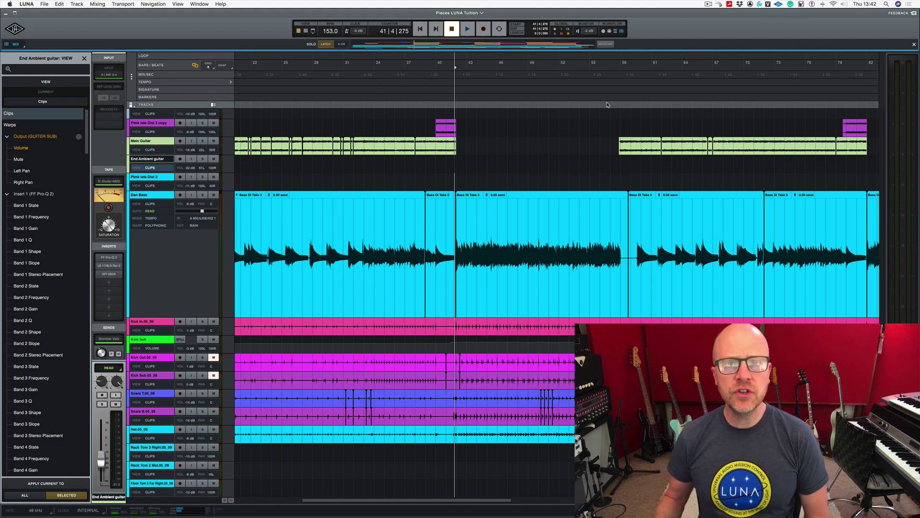
{"action": "key", "text": "space"}
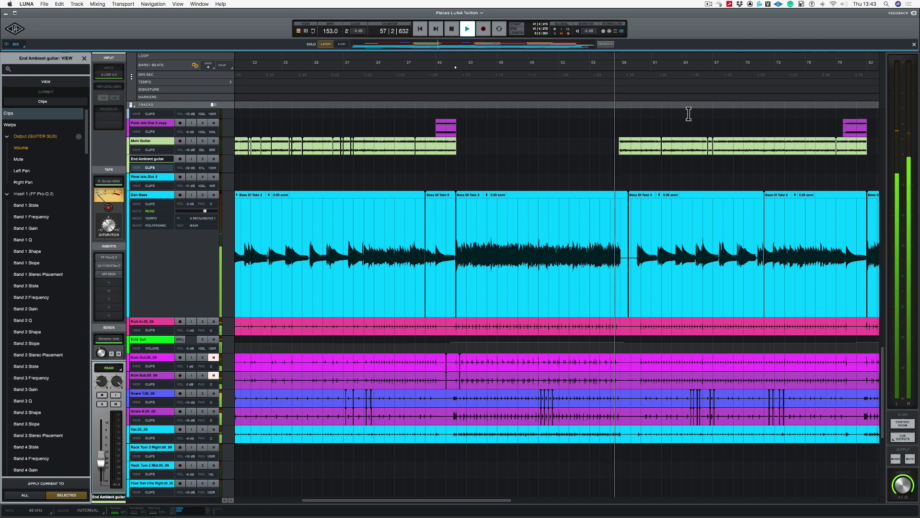
{"action": "key", "text": "space"}
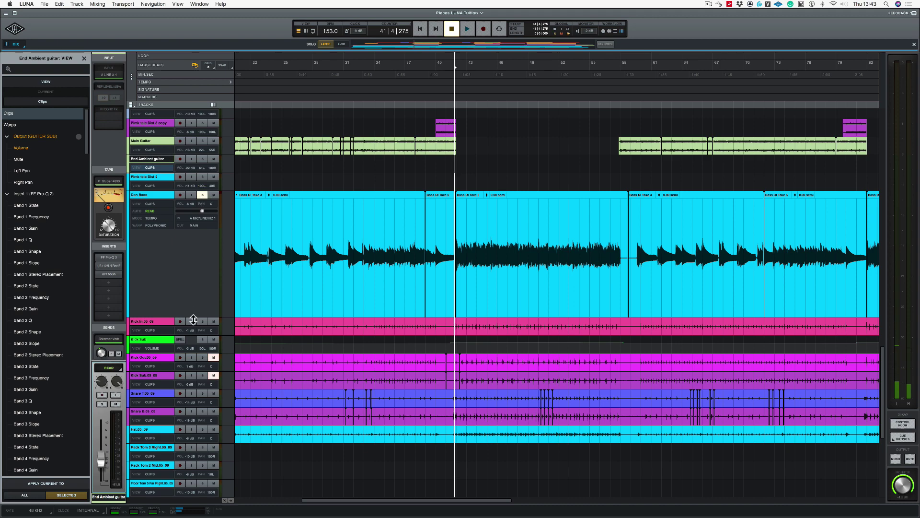
- Make the Dan Bass track taller, zoom in, and switch its view from Clips to Warps
{"action": "left_click_drag", "start_coordinate": [194, 320], "coordinate": [193, 386]}
{"action": "scroll", "coordinate": [465, 285], "scroll_direction": "up", "scroll_amount": 5}
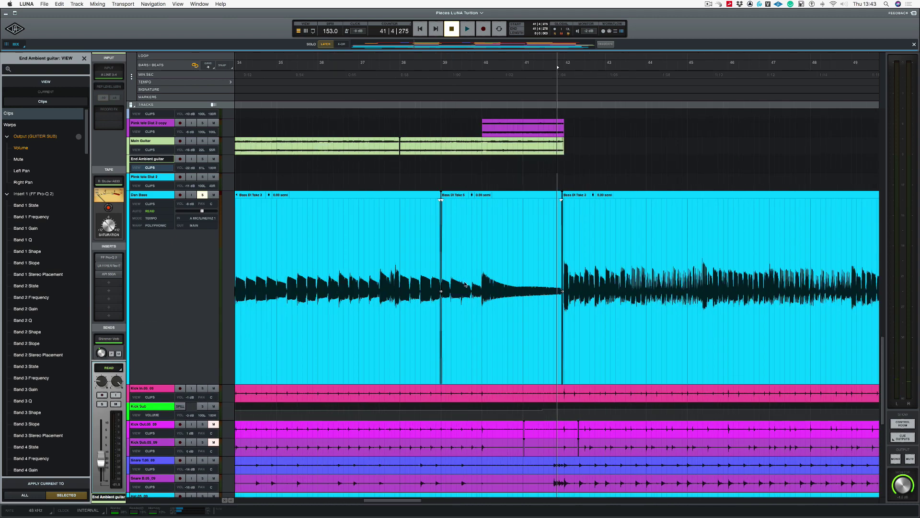
{"action": "scroll", "coordinate": [465, 285], "scroll_direction": "right", "scroll_amount": 10}
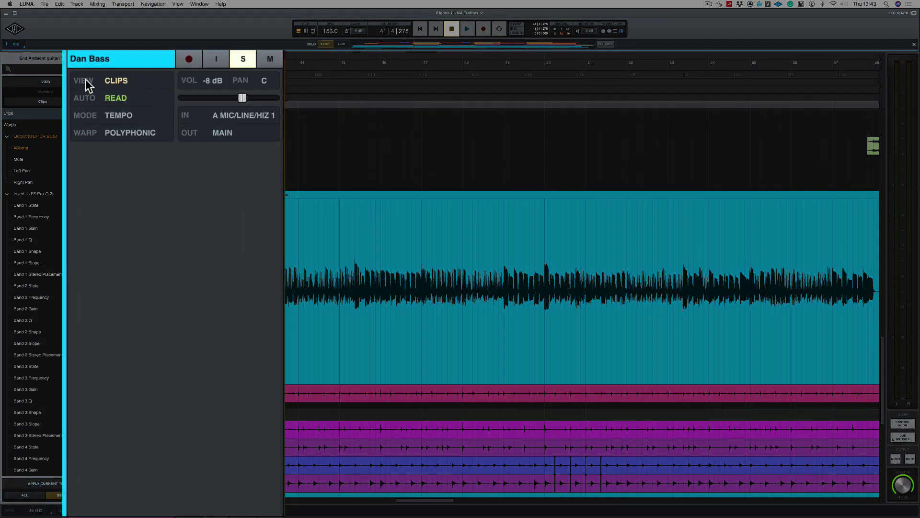
{"action": "left_click", "coordinate": [138, 203]}
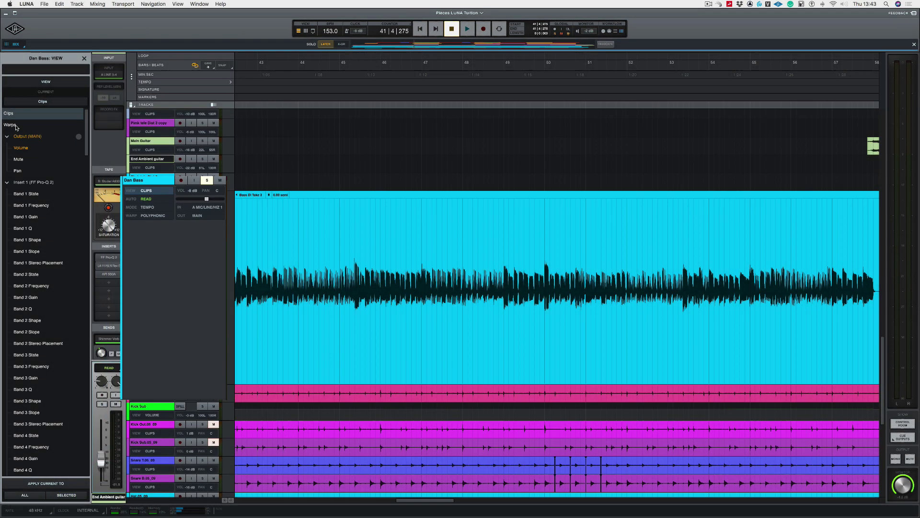
{"action": "left_click", "coordinate": [9, 126]}
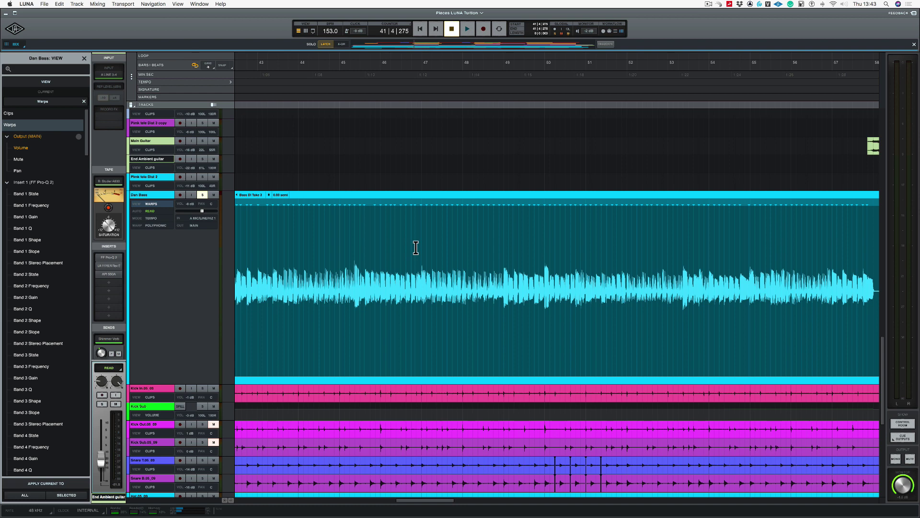
- Place the playhead at 49|2|909 and drag the nearby Dan Bass warp marker onto it
{"action": "scroll", "coordinate": [421, 249], "scroll_direction": "up", "scroll_amount": 5}
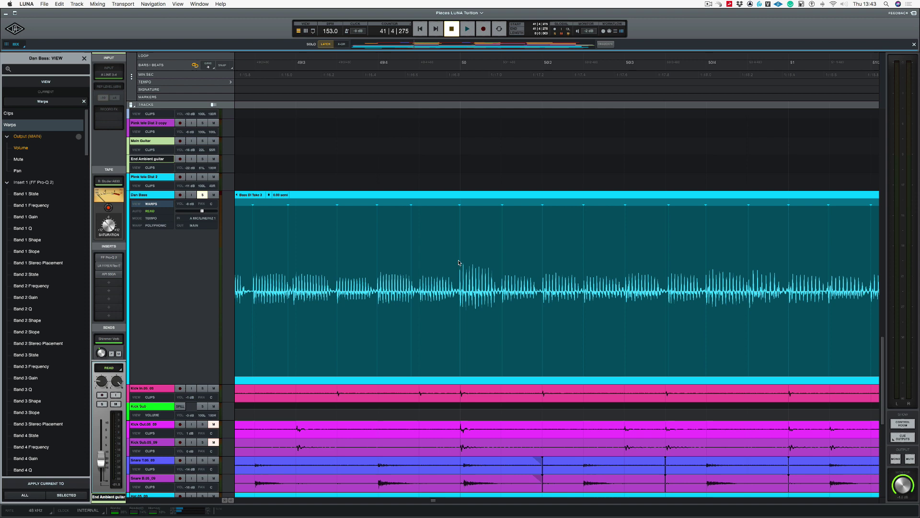
{"action": "scroll", "coordinate": [451, 255], "scroll_direction": "left", "scroll_amount": 3}
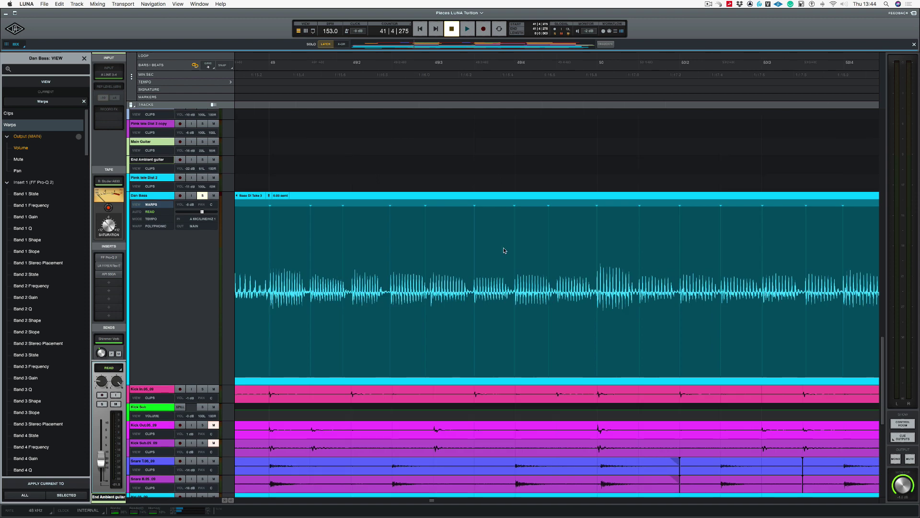
{"action": "left_click", "coordinate": [430, 350]}
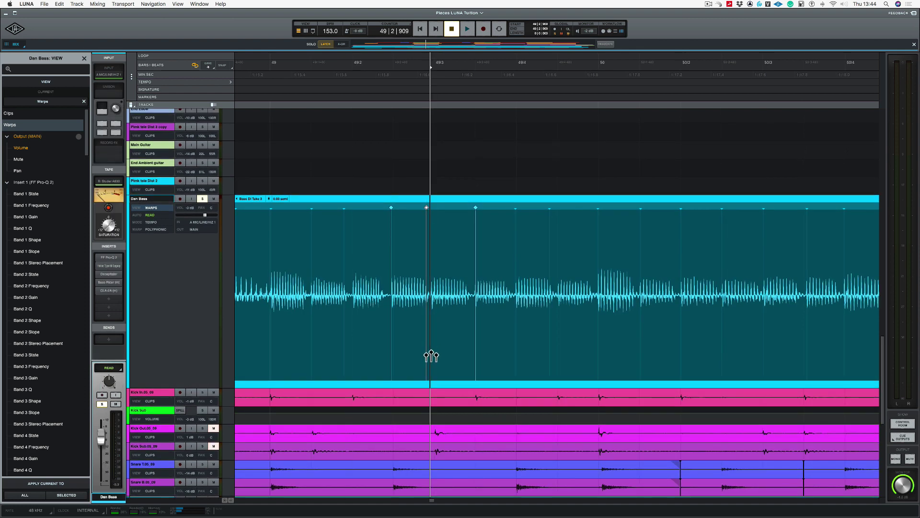
{"action": "left_click_drag", "start_coordinate": [431, 356], "coordinate": [433, 355]}
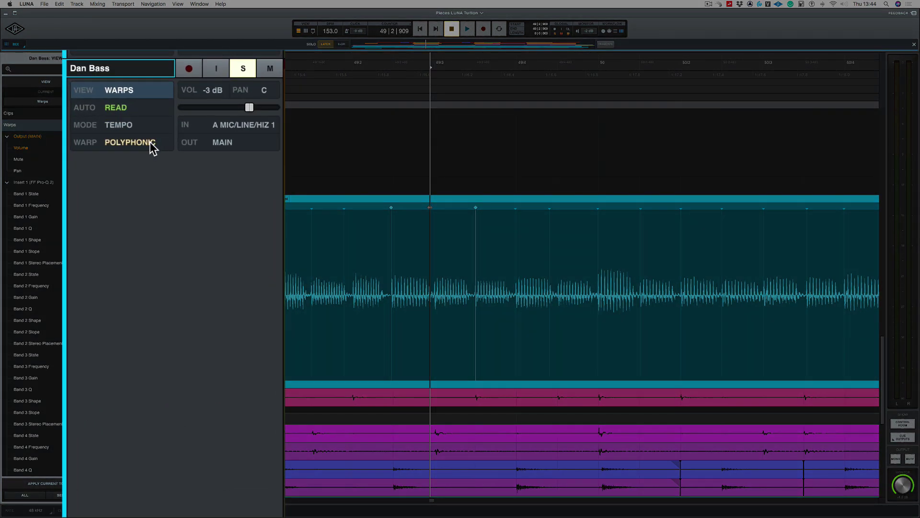
- Change the Dan Bass warp algorithm from Polyphonic to Monophonic and audition the bass
{"action": "left_click", "coordinate": [164, 230]}
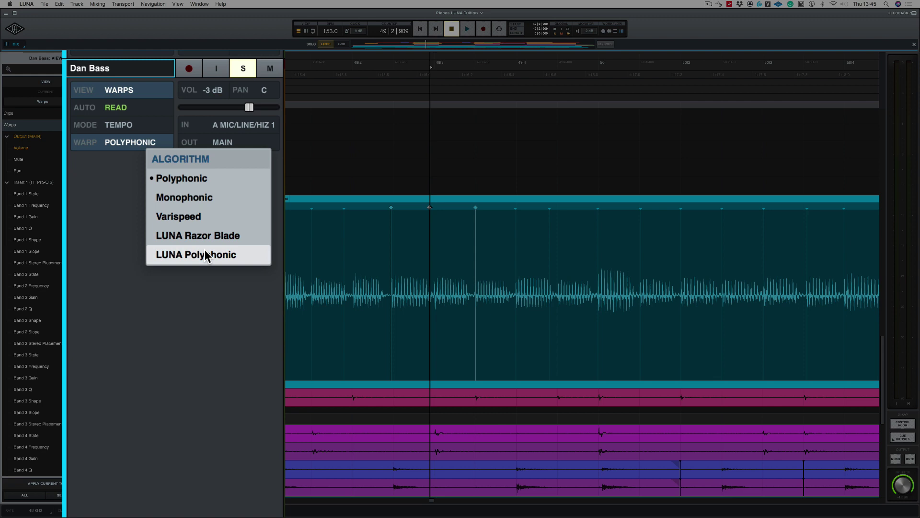
{"action": "left_click", "coordinate": [232, 199]}
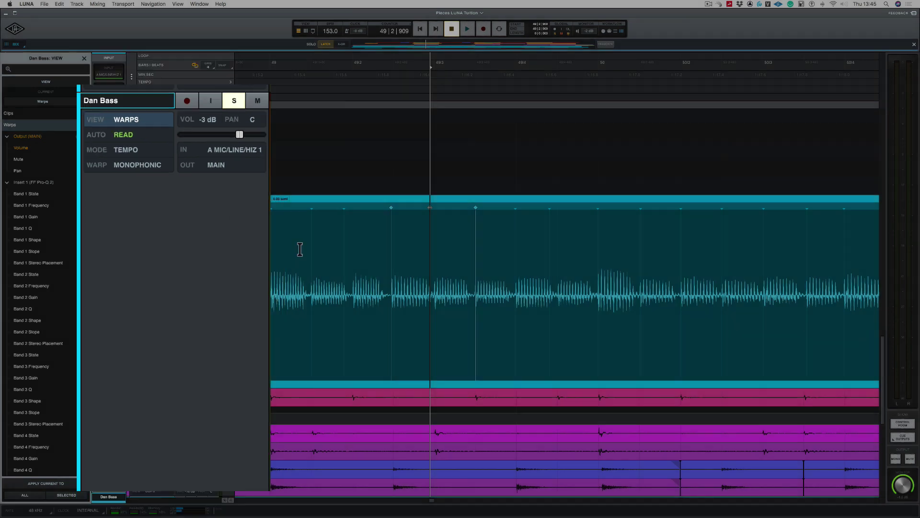
{"action": "key", "text": "space"}
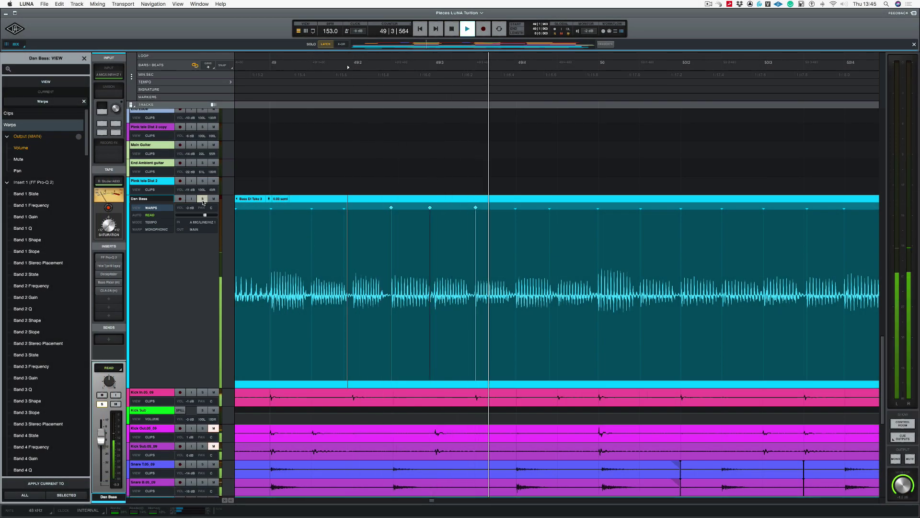
{"action": "key", "text": "space"}
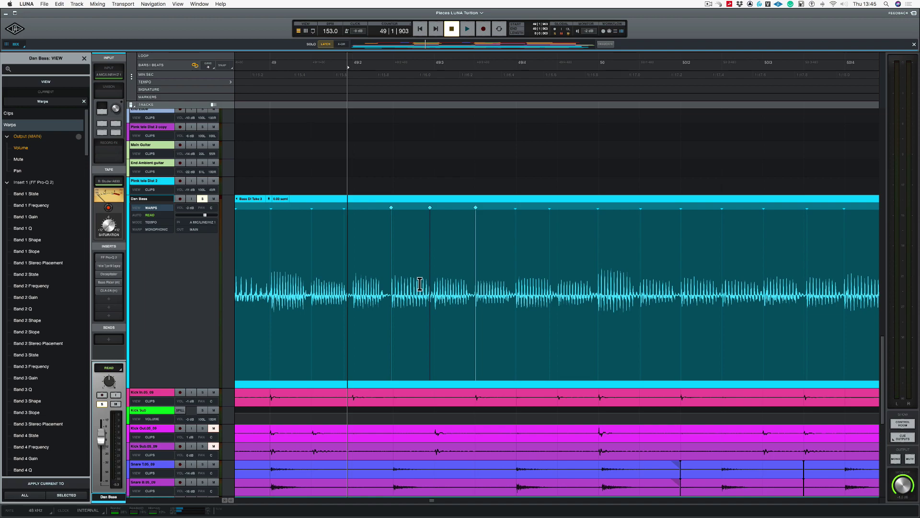
- Zoom in on the D13 Friedman guitar near bar 52 and play from 51|2
{"action": "scroll", "coordinate": [420, 284], "scroll_direction": "up", "scroll_amount": 10}
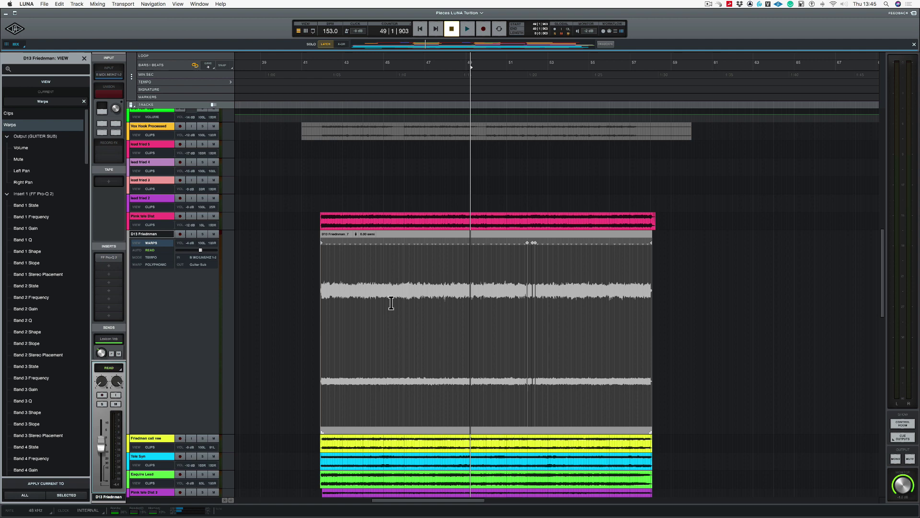
{"action": "left_click", "coordinate": [530, 191]}
{"action": "key", "text": "super+bracketright"}
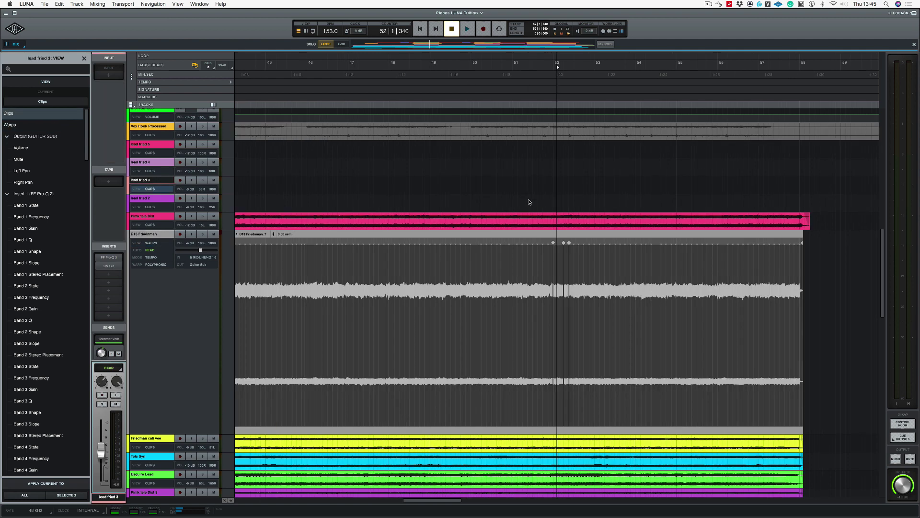
{"action": "key", "text": "super+bracketright"}
{"action": "left_click", "coordinate": [436, 278]}
{"action": "left_click", "coordinate": [410, 277]}
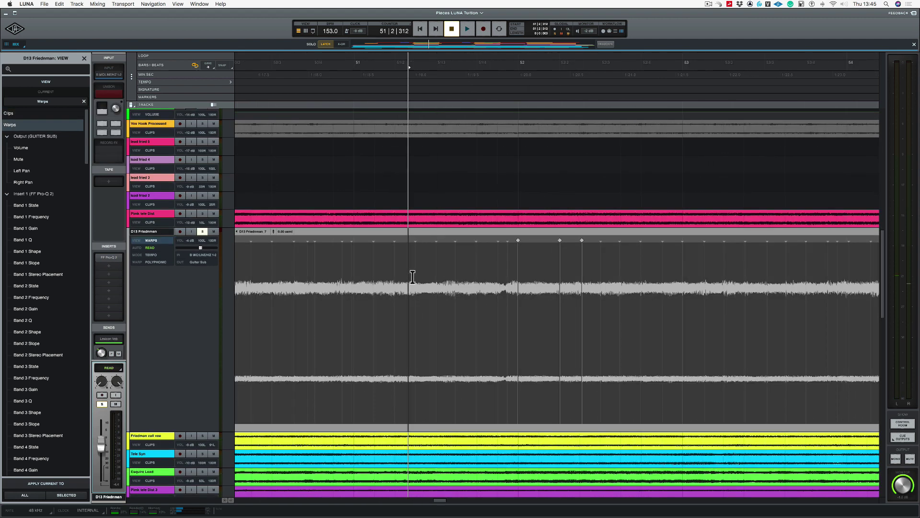
{"action": "key", "text": "space"}
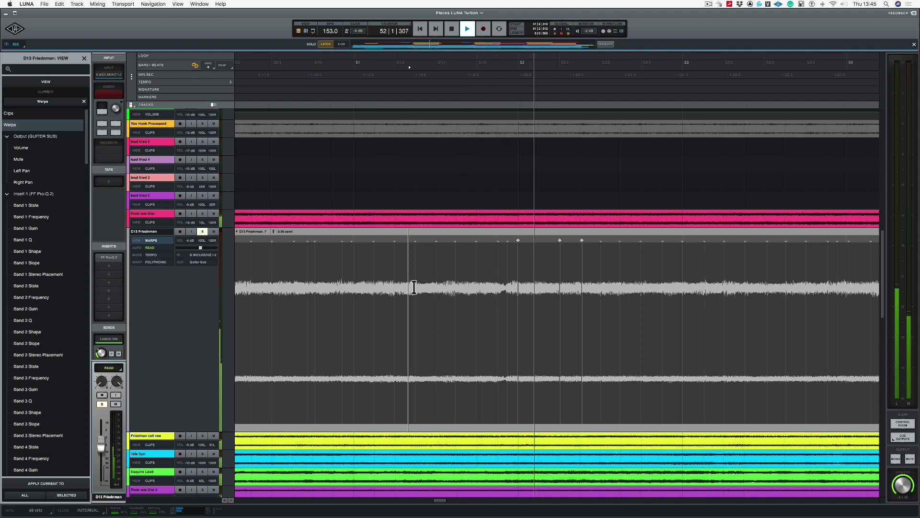
{"action": "key", "text": "space"}
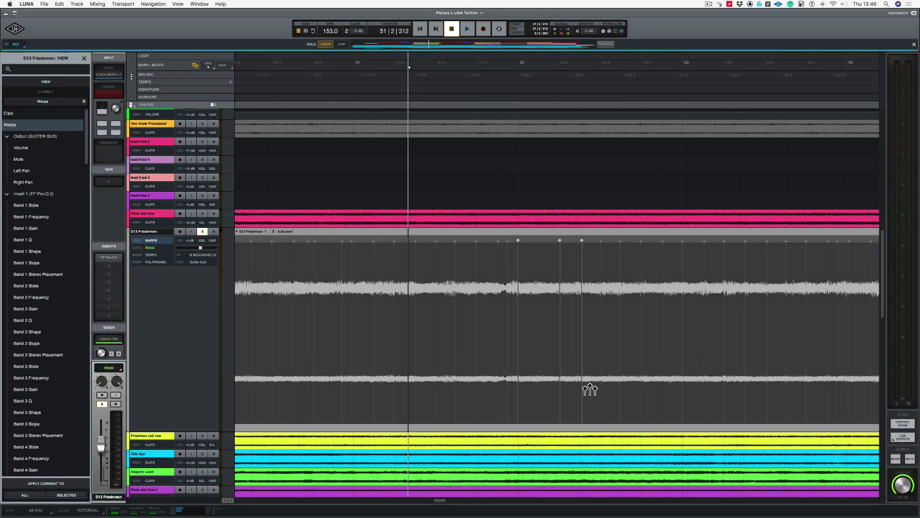
- Drag the guitar warp marker after bar 52 earlier and play back the result
{"action": "left_click_drag", "start_coordinate": [563, 407], "coordinate": [540, 406]}
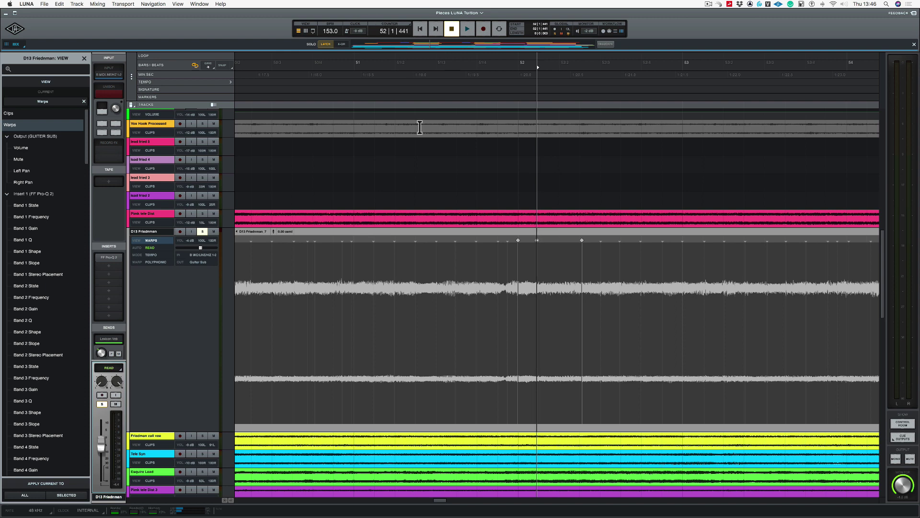
{"action": "key", "text": "space"}
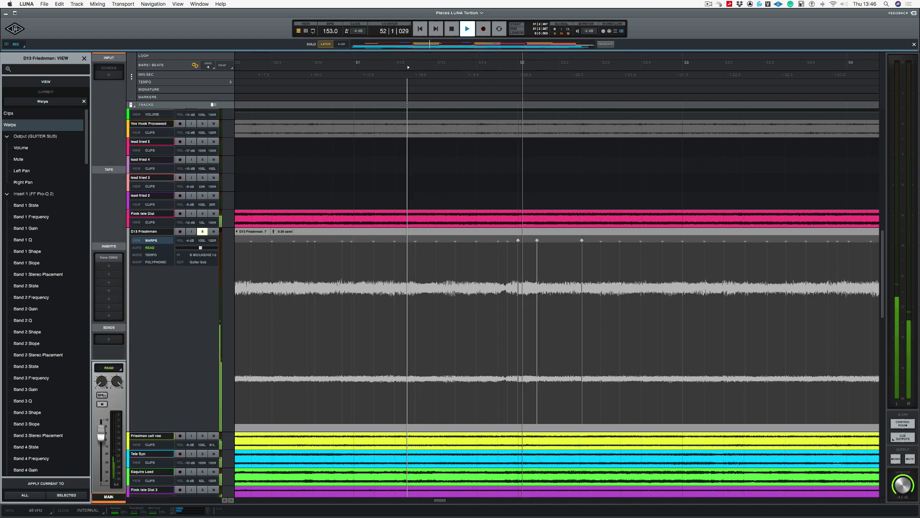
{"action": "key", "text": "space"}
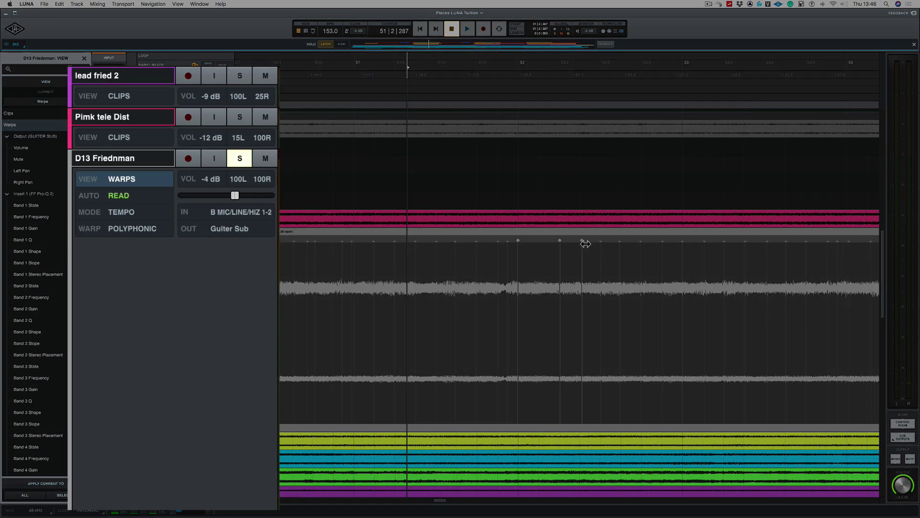
- Switch the D13 Friedman warp algorithm from Polyphonic to LUNA Razor Blade and play it
{"action": "left_click", "coordinate": [132, 221]}
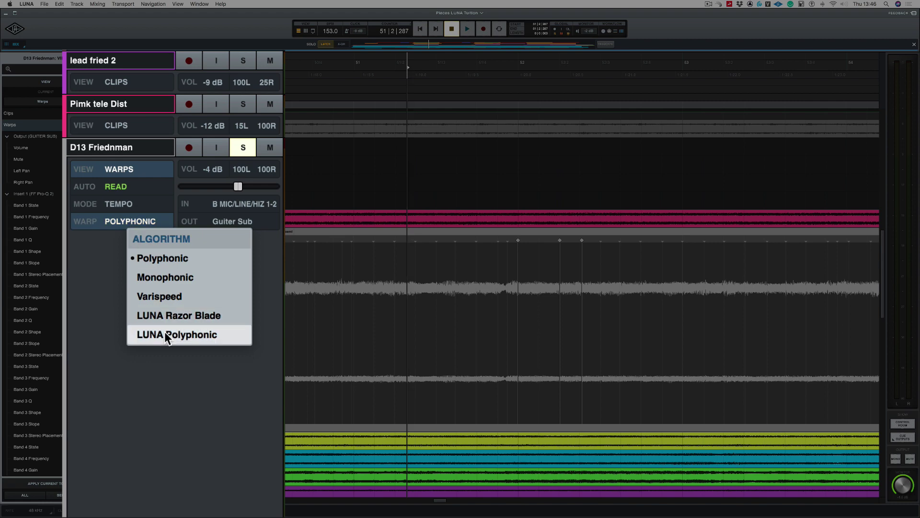
{"action": "left_click", "coordinate": [168, 317]}
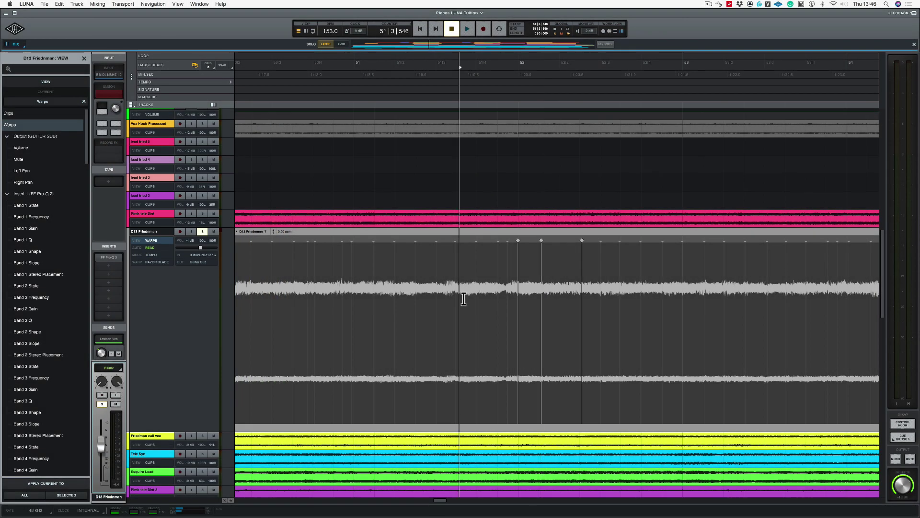
{"action": "key", "text": "space"}
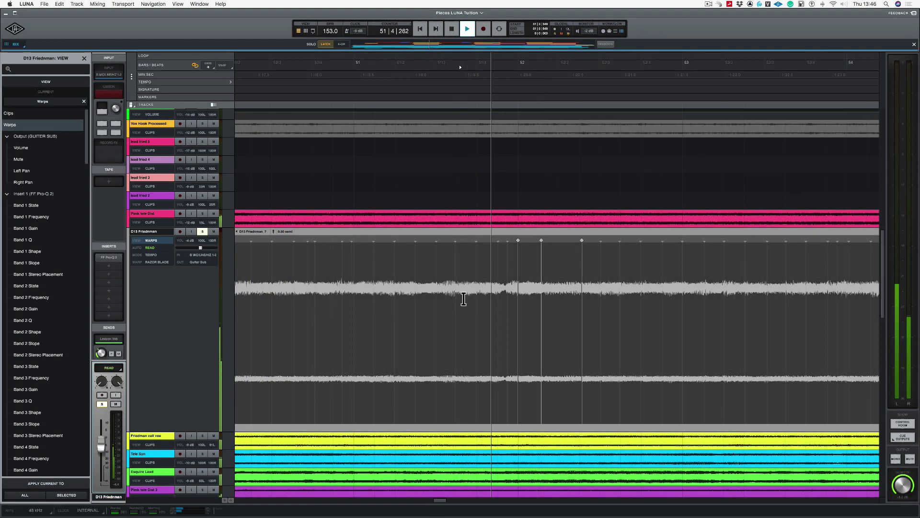